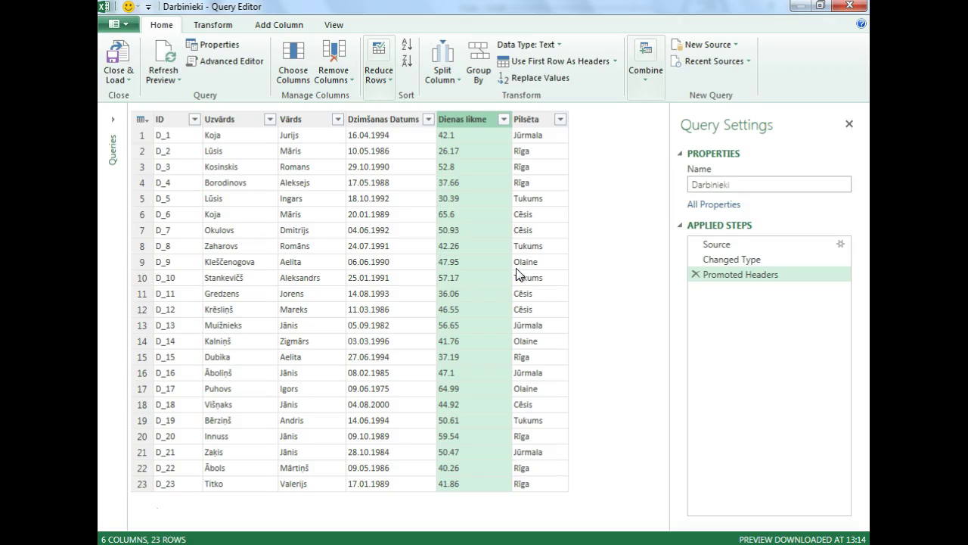
{"action": "left_click", "coordinate": [445, 136]}
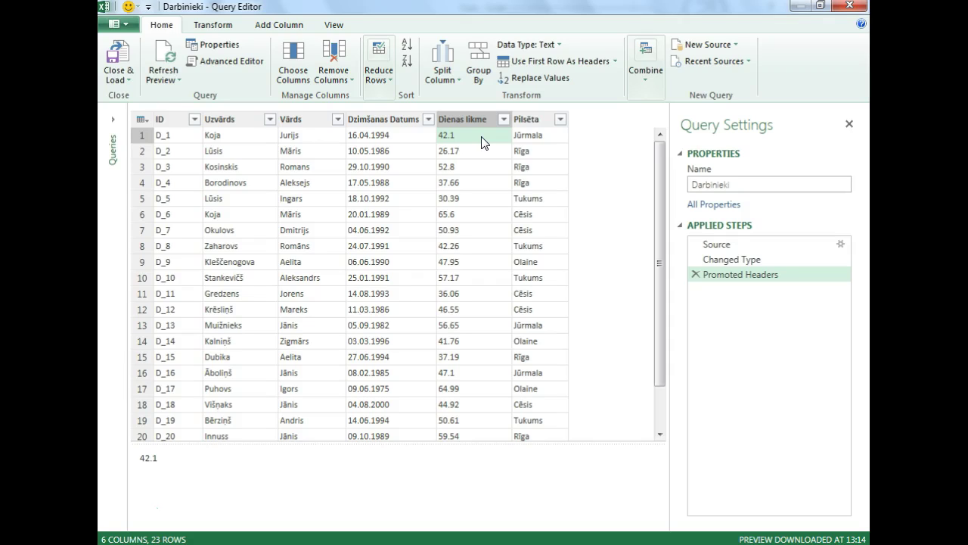
{"action": "left_click", "coordinate": [485, 141]}
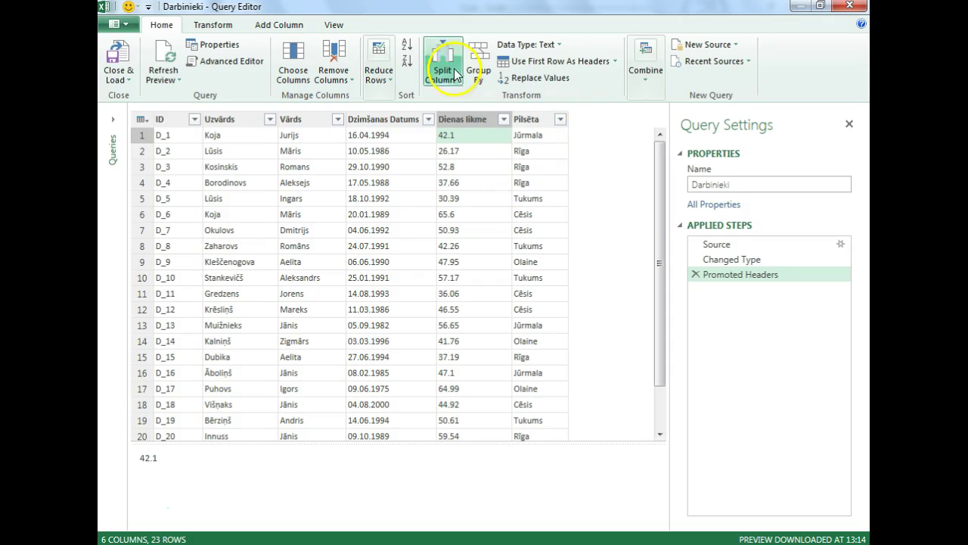
{"action": "left_click", "coordinate": [470, 121]}
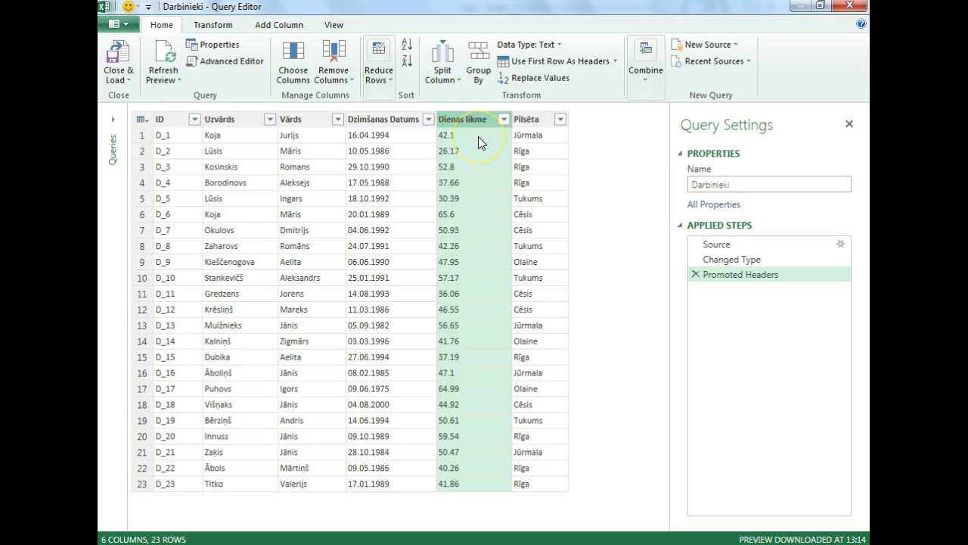
Start a new custom column and name it Test1
{"action": "left_click", "coordinate": [279, 25]}
{"action": "left_click", "coordinate": [119, 73]}
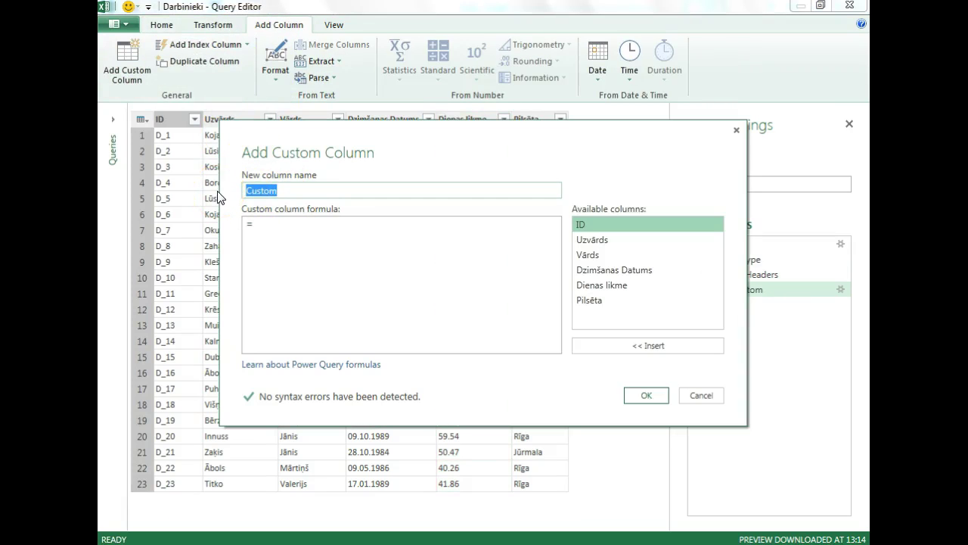
{"action": "type", "text": "Test1"}
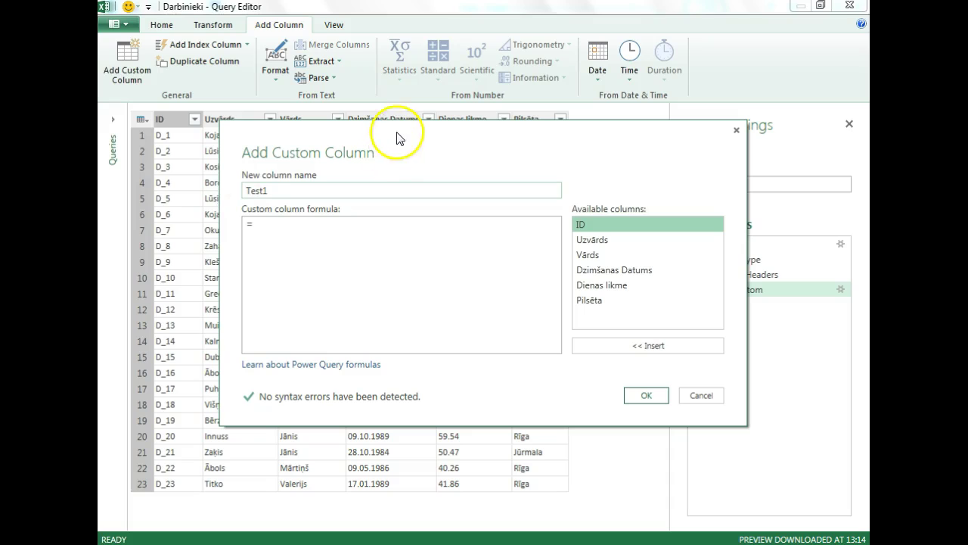
Begin the Test1 formula with try Number.From([Dienas likme])
{"action": "left_click", "coordinate": [281, 237]}
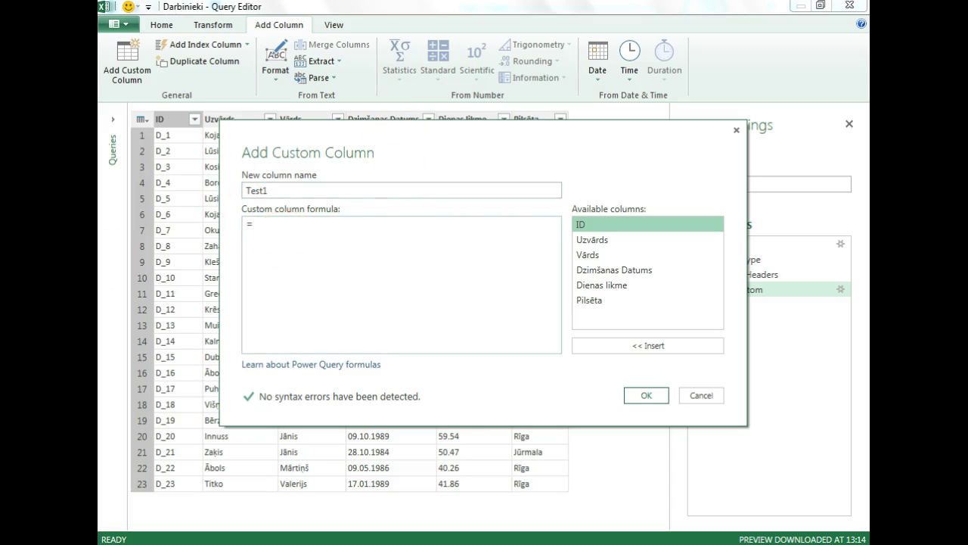
{"action": "type", "text": "try"}
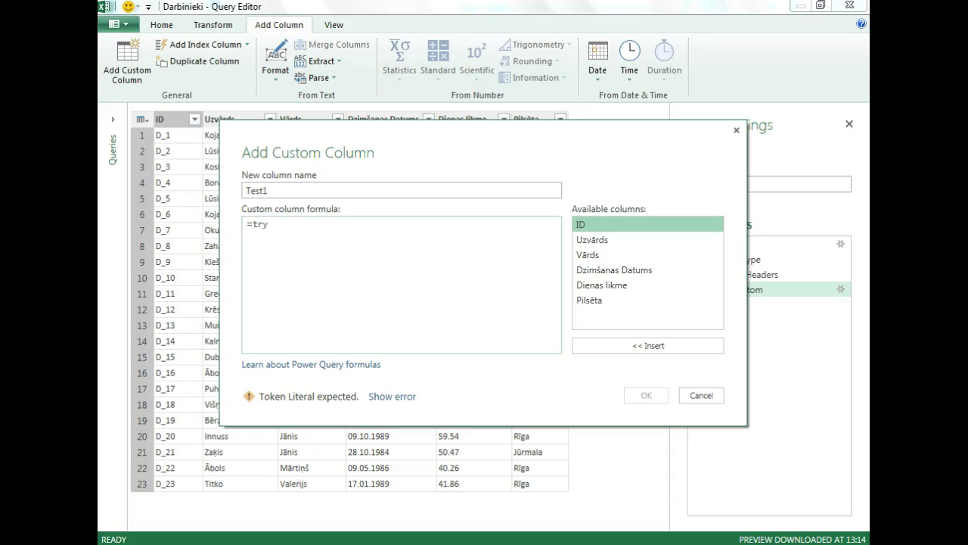
{"action": "type", "text": " Num"}
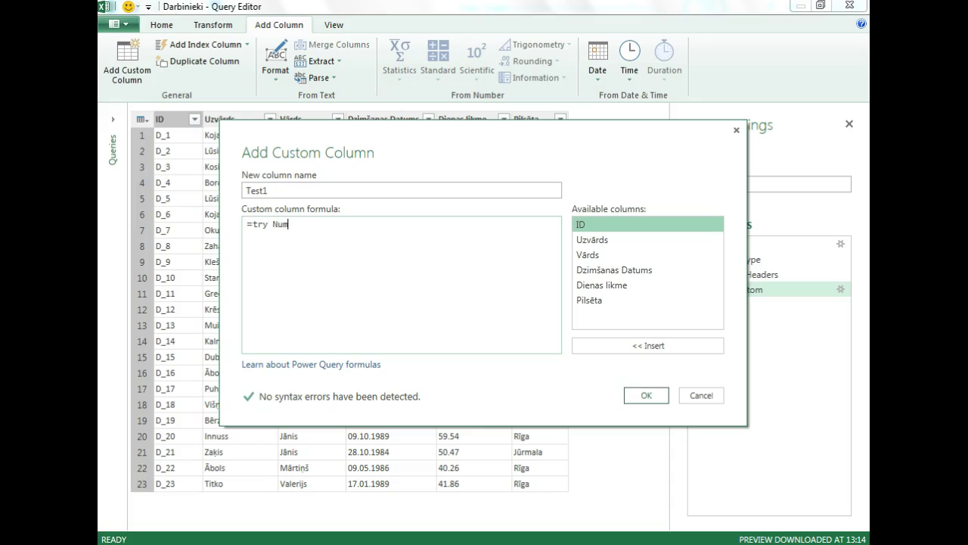
{"action": "type", "text": "ber.From("}
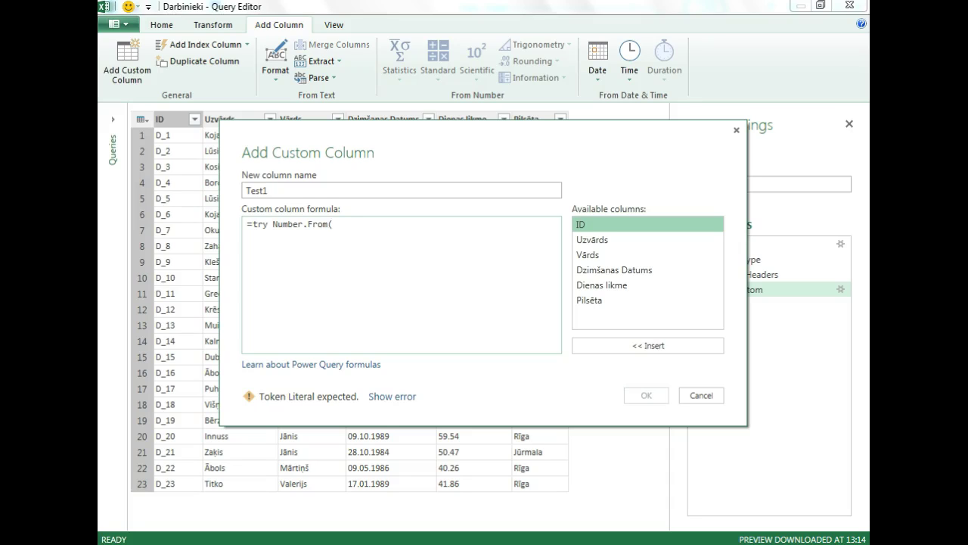
{"action": "left_click", "coordinate": [302, 224]}
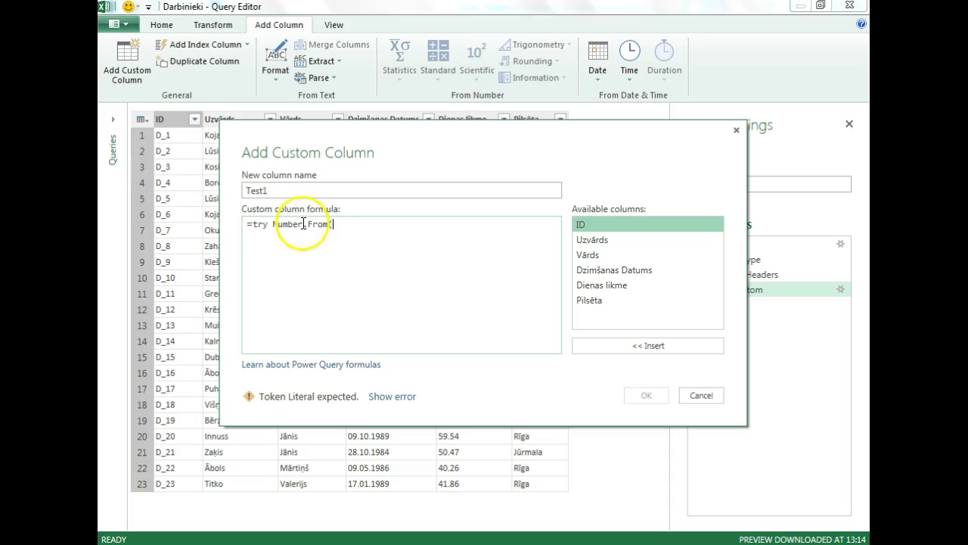
{"action": "double_click", "coordinate": [604, 286]}
{"action": "type", "text": ")"}
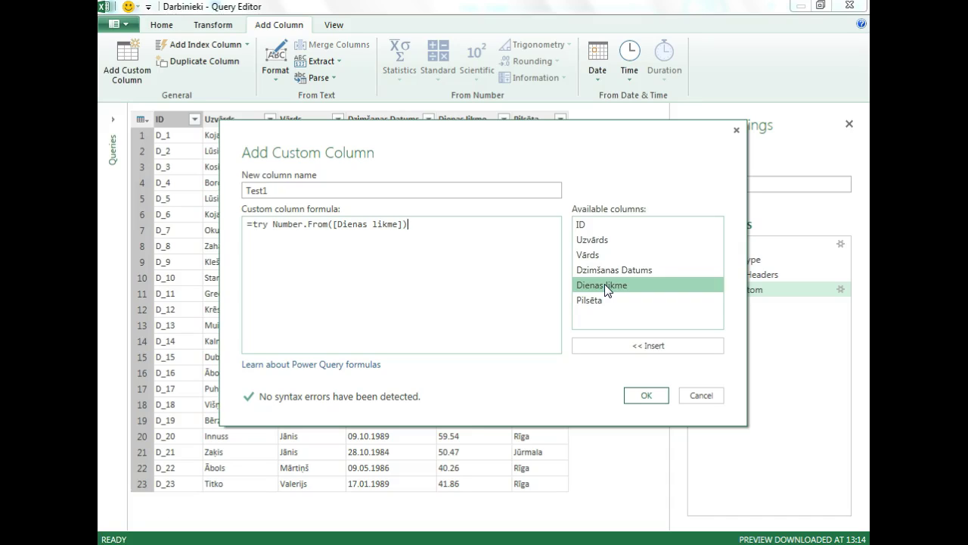
Append the otherwise keyword after the Number.From expression in the Test1 formula
{"action": "left_click_drag", "start_coordinate": [272, 224], "coordinate": [409, 221]}
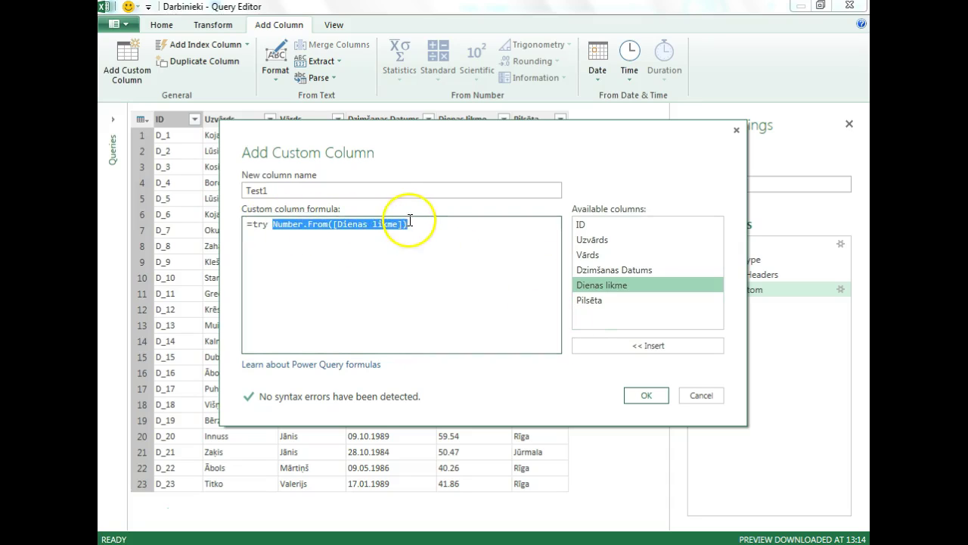
{"action": "left_click", "coordinate": [410, 224]}
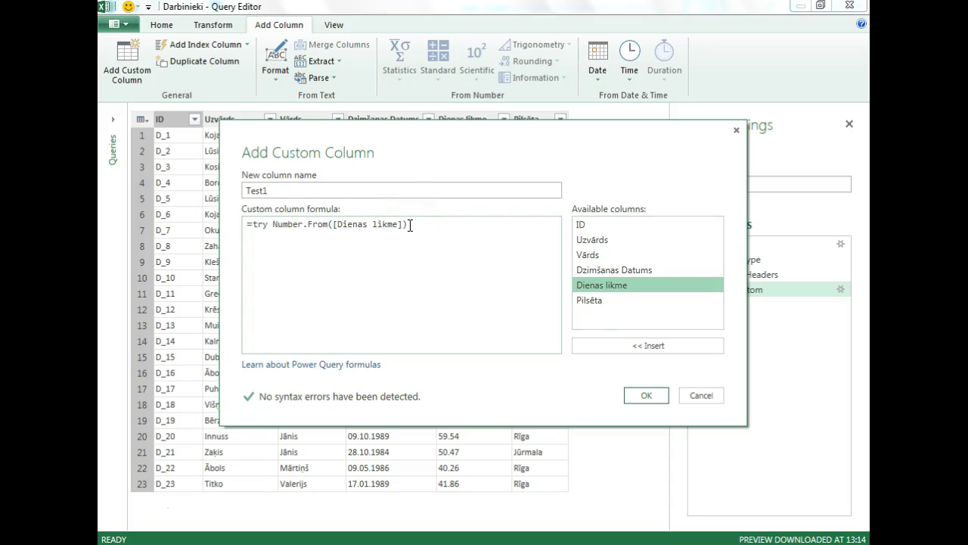
{"action": "type", "text": "otherwise"}
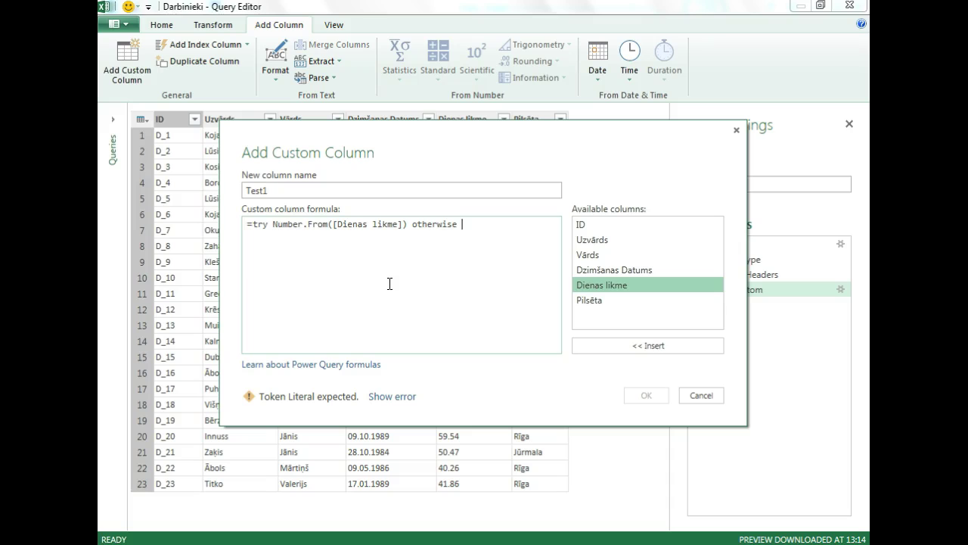
{"action": "left_click_drag", "start_coordinate": [273, 224], "coordinate": [410, 233]}
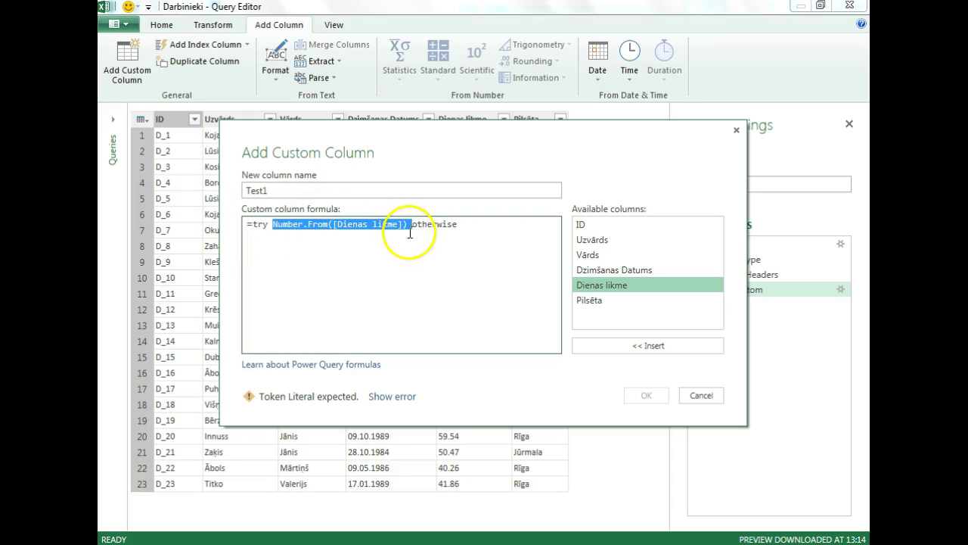
{"action": "left_click", "coordinate": [475, 228]}
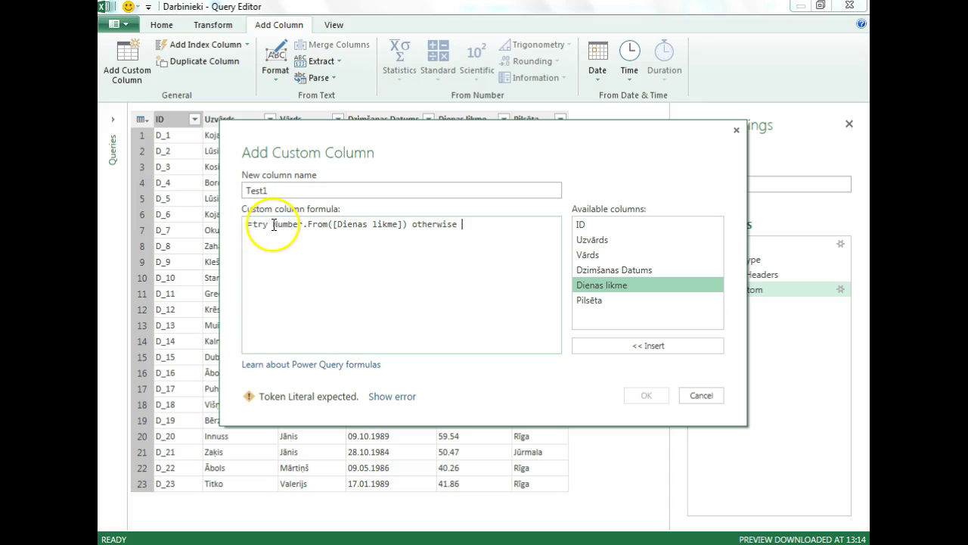
{"action": "left_click_drag", "start_coordinate": [339, 226], "coordinate": [405, 229]}
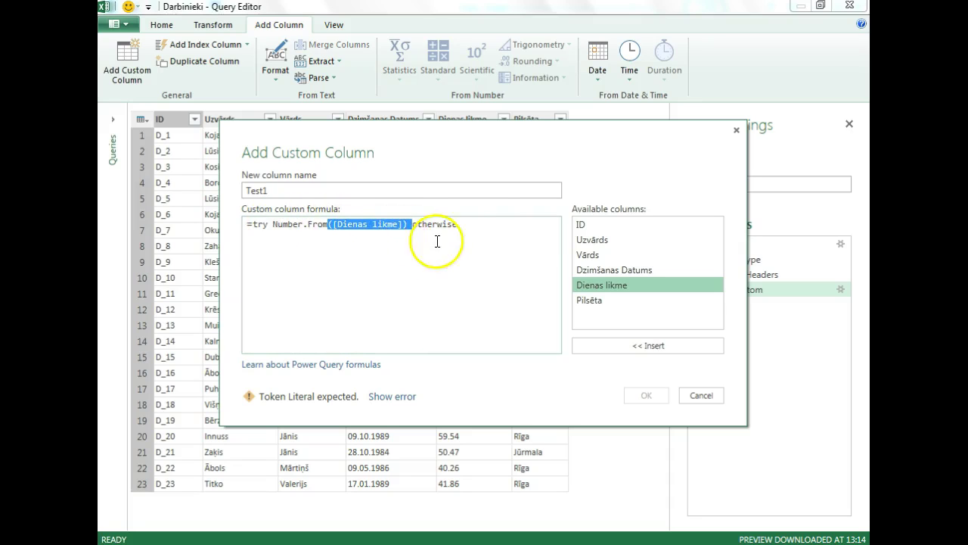
{"action": "left_click", "coordinate": [481, 232]}
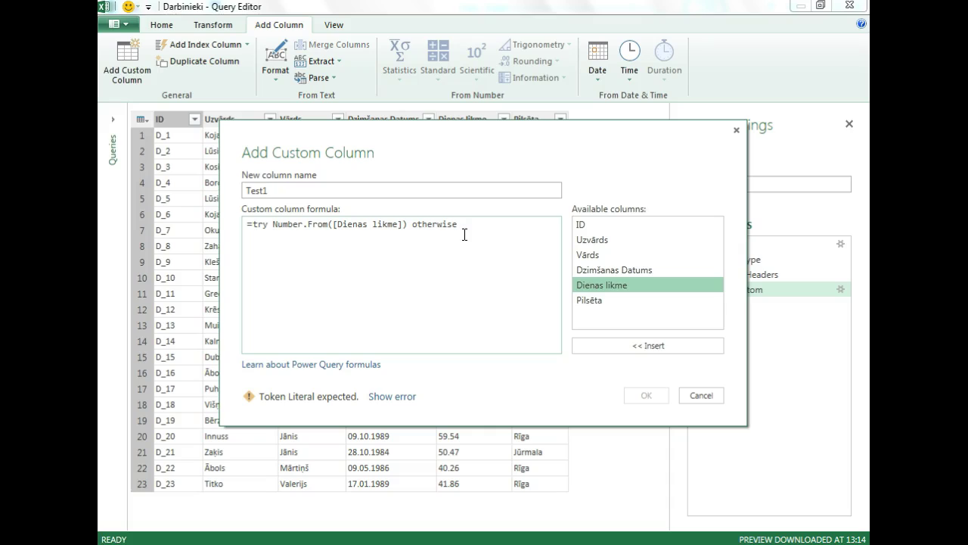
Start the fallback expression with Text.Replace, using [Dienas likme] as its first argument
{"action": "type", "text": "Text.Replace"}
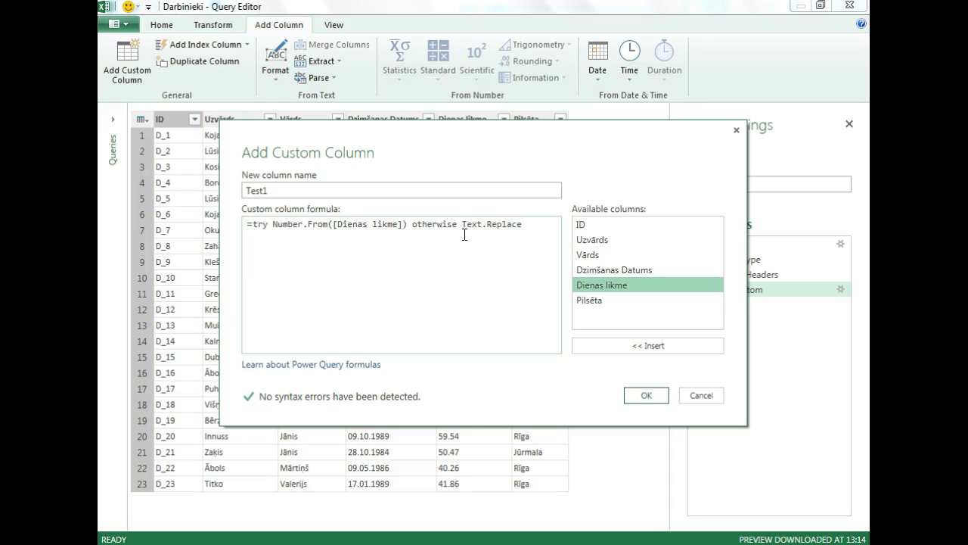
{"action": "type", "text": "("}
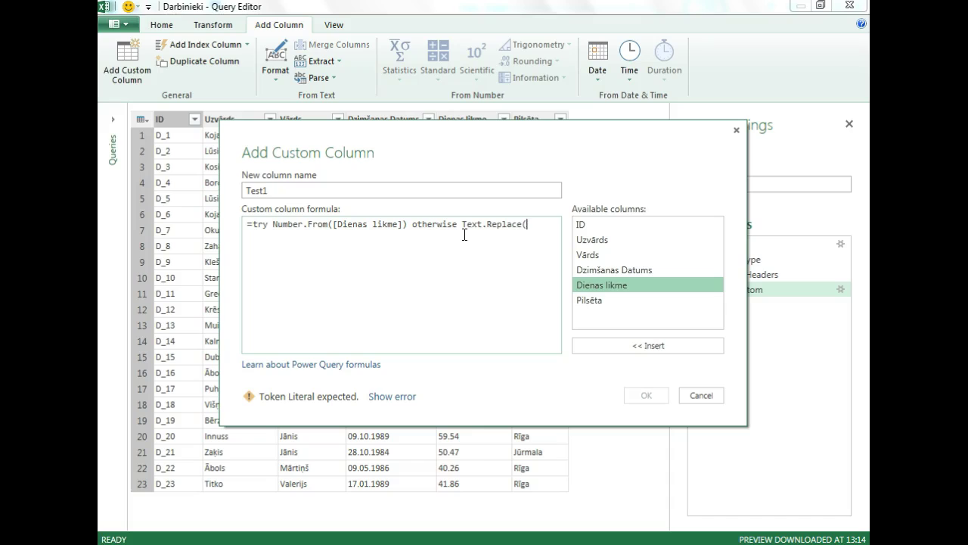
{"action": "left_click", "coordinate": [485, 362]}
{"action": "left_click", "coordinate": [589, 291]}
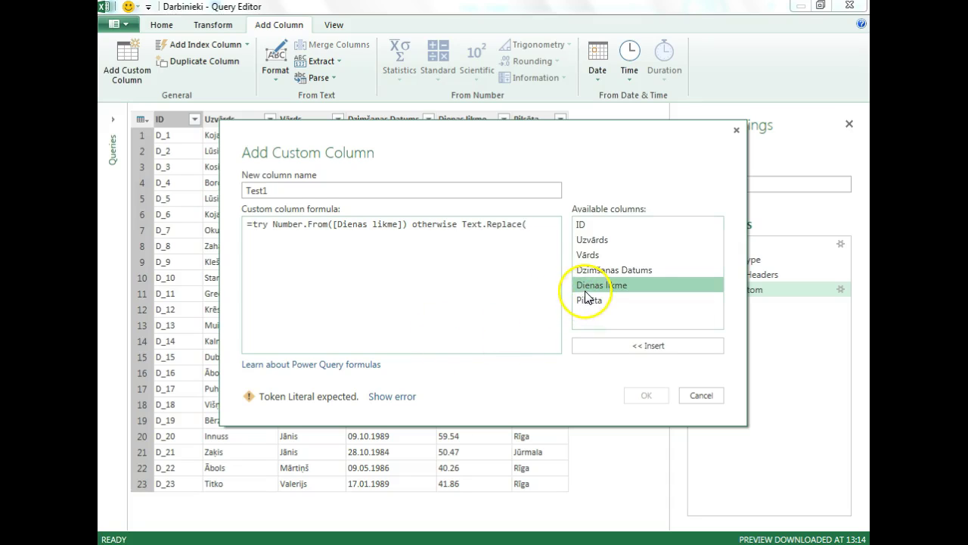
{"action": "double_click", "coordinate": [588, 292]}
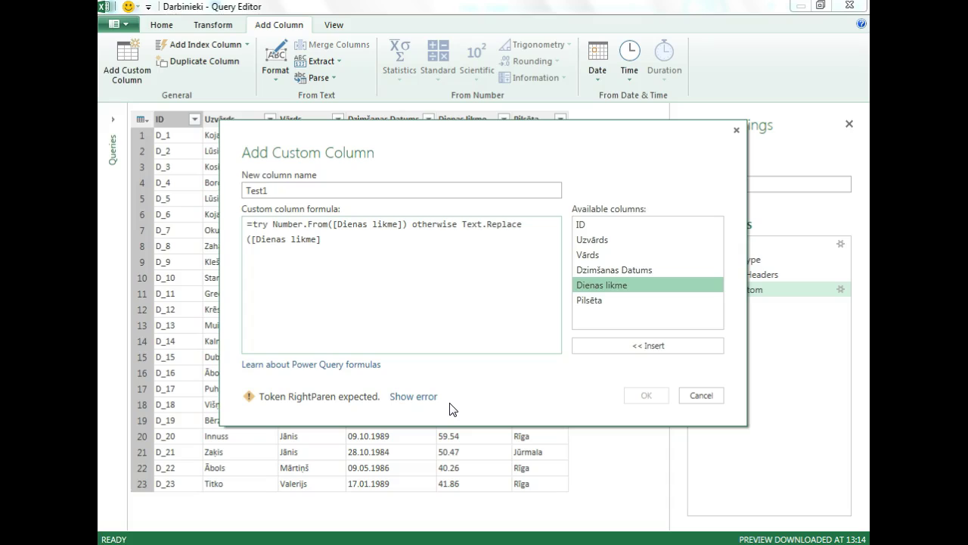
Complete Text.Replace so it swaps "." for "," and add the Test1 column to the query
{"action": "type", "text": ","}
{"action": "left_click", "coordinate": [387, 437]}
{"action": "type", "text": "\","}
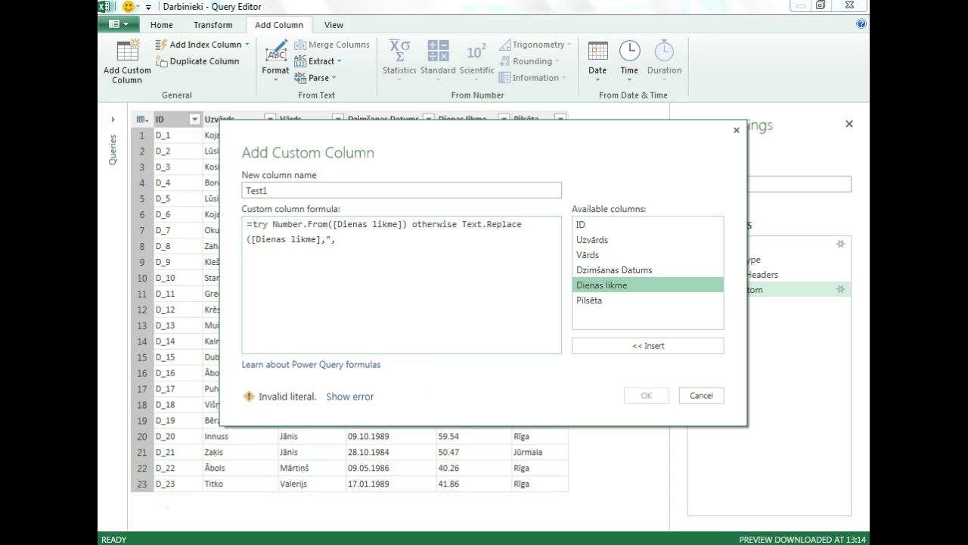
{"action": "key", "text": "BackSpace"}
{"action": "type", "text": ".\","}
{"action": "key", "text": "BackSpace"}
{"action": "type", "text": ",\",\")"}
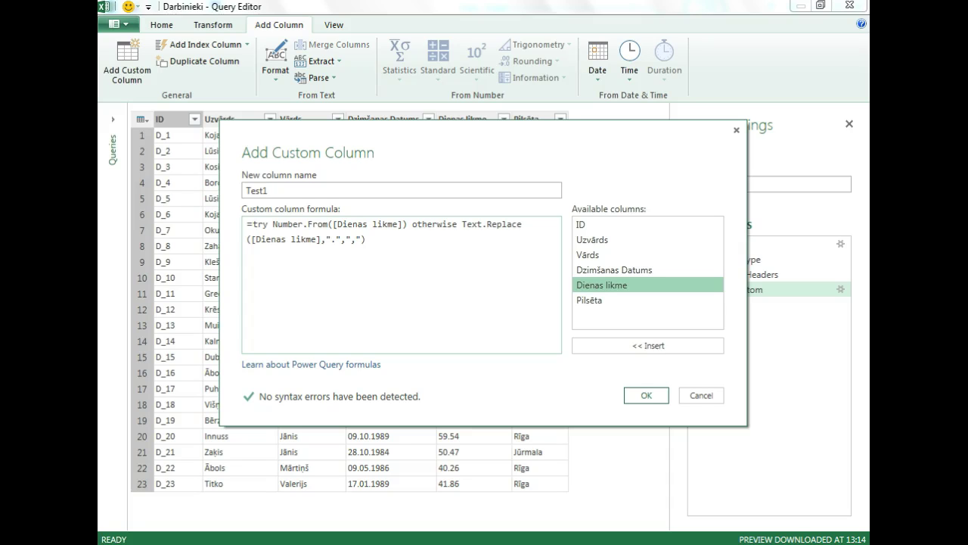
{"action": "left_click", "coordinate": [647, 396]}
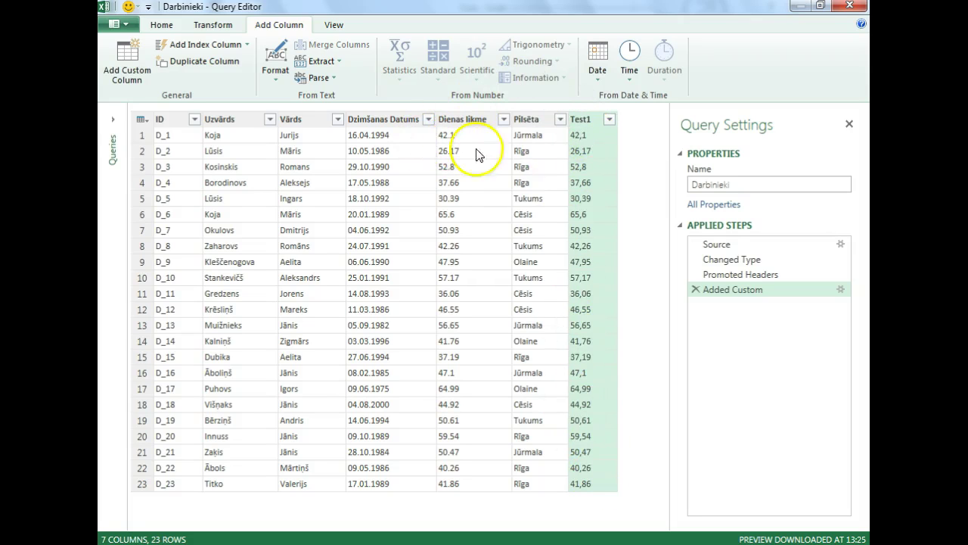
{"action": "left_click", "coordinate": [446, 136]}
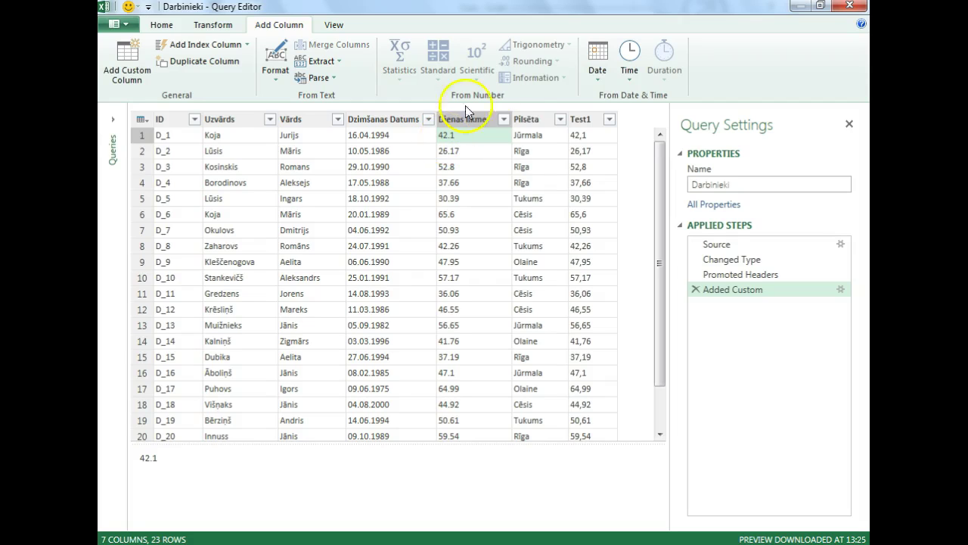
{"action": "left_click", "coordinate": [580, 135]}
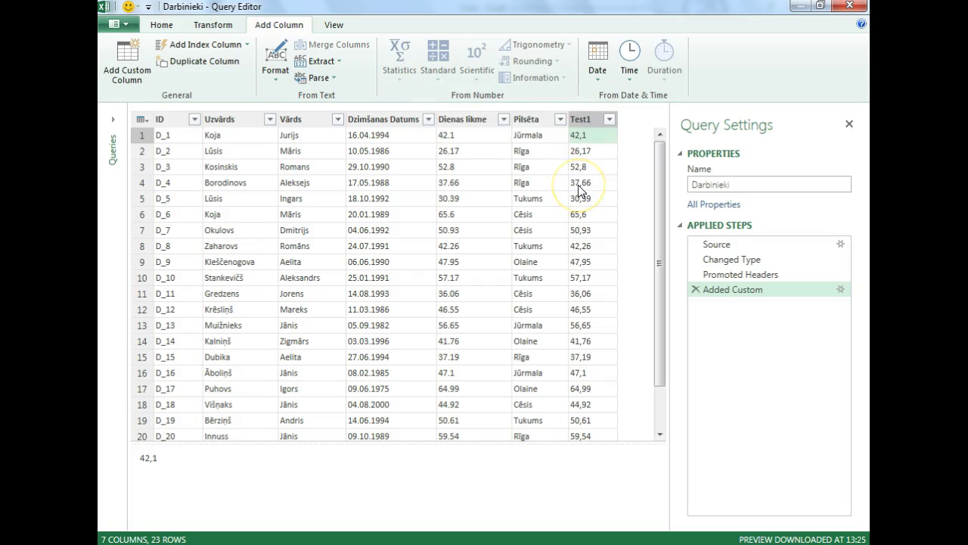
{"action": "left_click", "coordinate": [582, 124]}
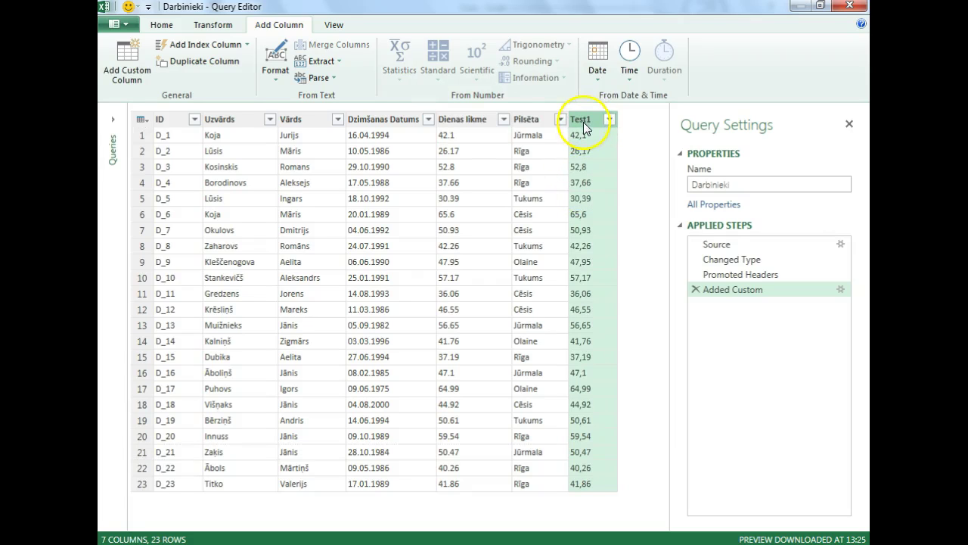
{"action": "left_click", "coordinate": [588, 157]}
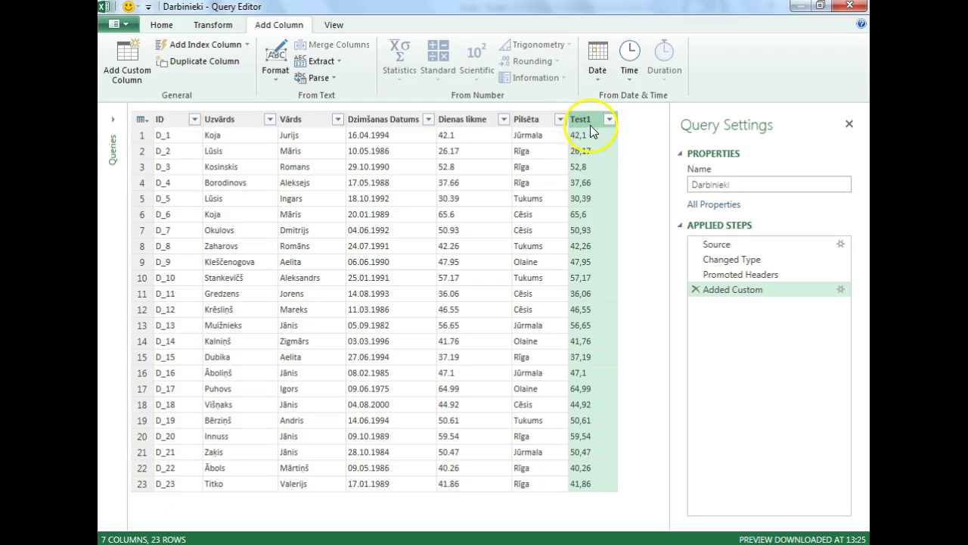
Start another custom column and name it Test2
{"action": "left_click", "coordinate": [130, 73]}
{"action": "left_click_drag", "start_coordinate": [289, 190], "coordinate": [191, 194]}
{"action": "type", "text": "test"}
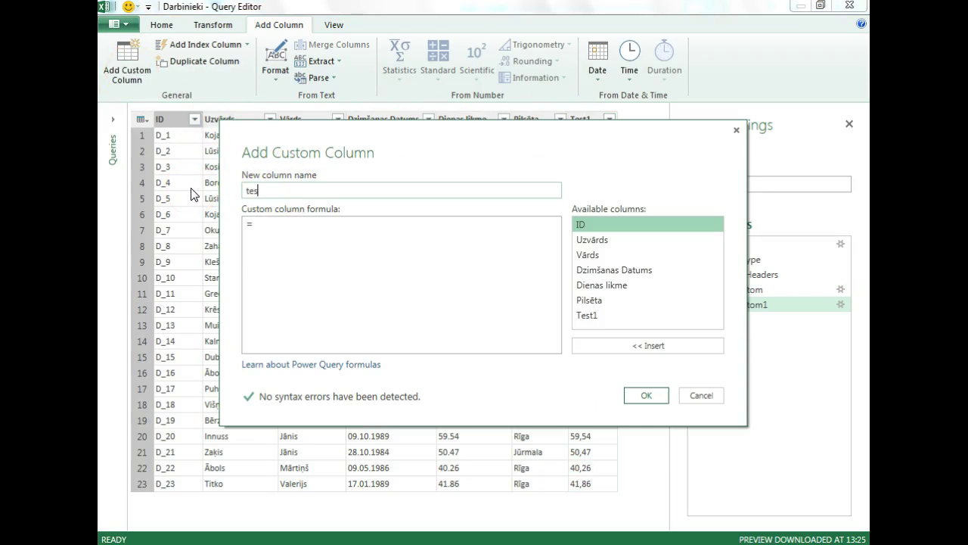
{"action": "key", "text": "BackSpace"}
{"action": "key", "text": "BackSpace"}
{"action": "key", "text": "BackSpace"}
{"action": "key", "text": "BackSpace"}
{"action": "type", "text": "Test2"}
Begin the Test2 column formula with try Number.From([Test1])
{"action": "left_click", "coordinate": [282, 229]}
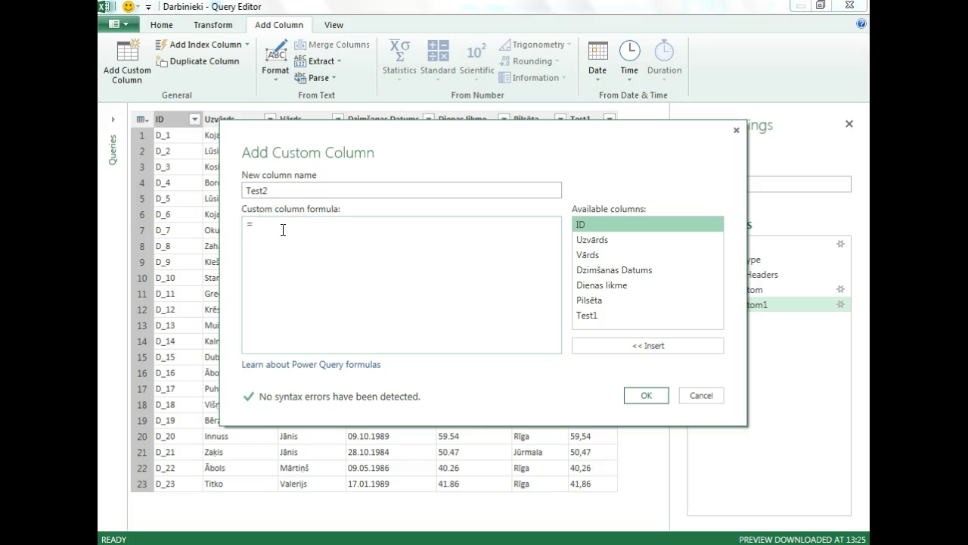
{"action": "type", "text": "try Number.From("}
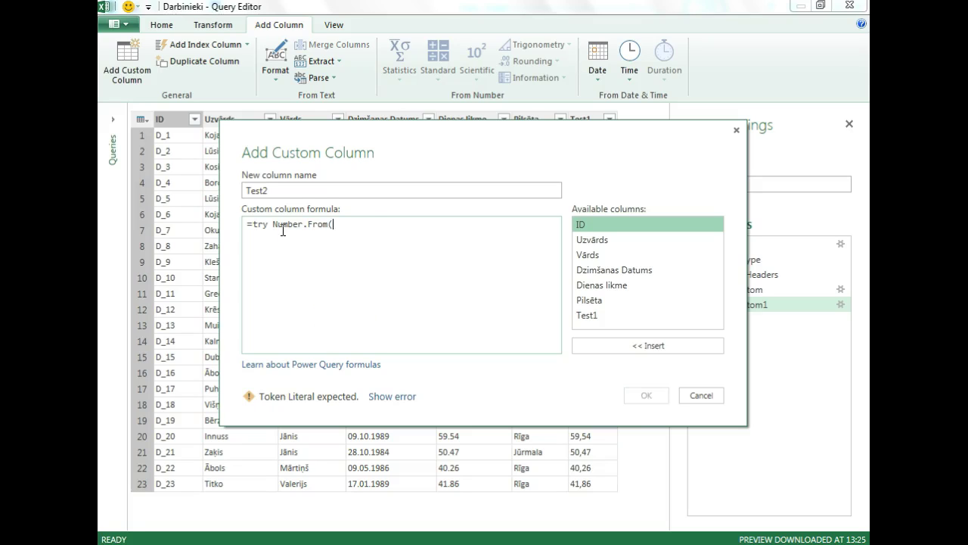
{"action": "double_click", "coordinate": [590, 316]}
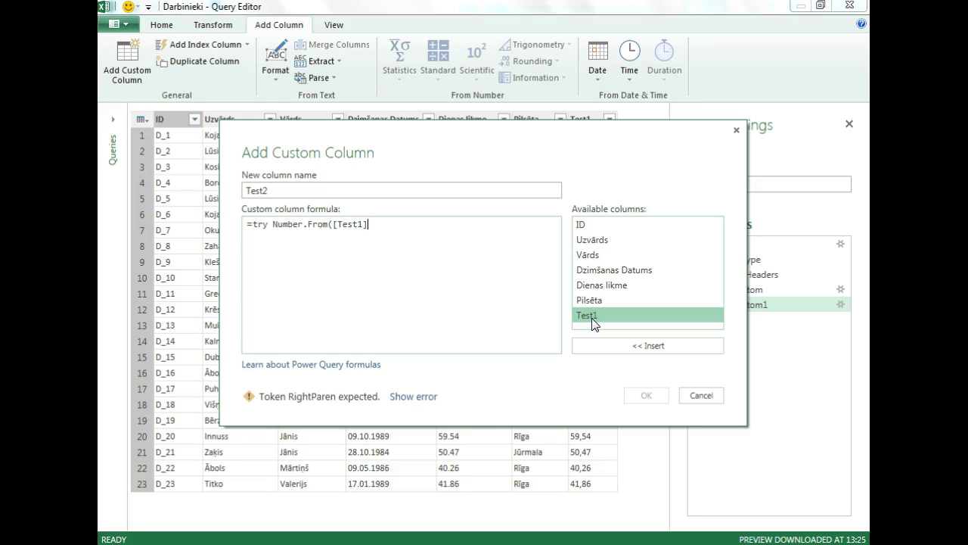
{"action": "type", "text": ")"}
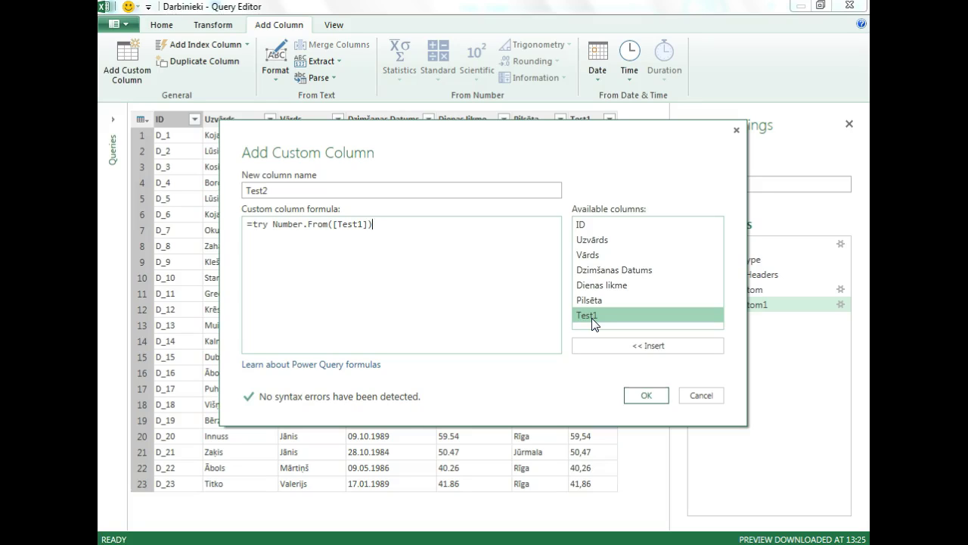
Complete the Test2 formula with otherwise Text.Replace([Test1],",",".") and add the column to the query
{"action": "type", "text": " otherwise Text."}
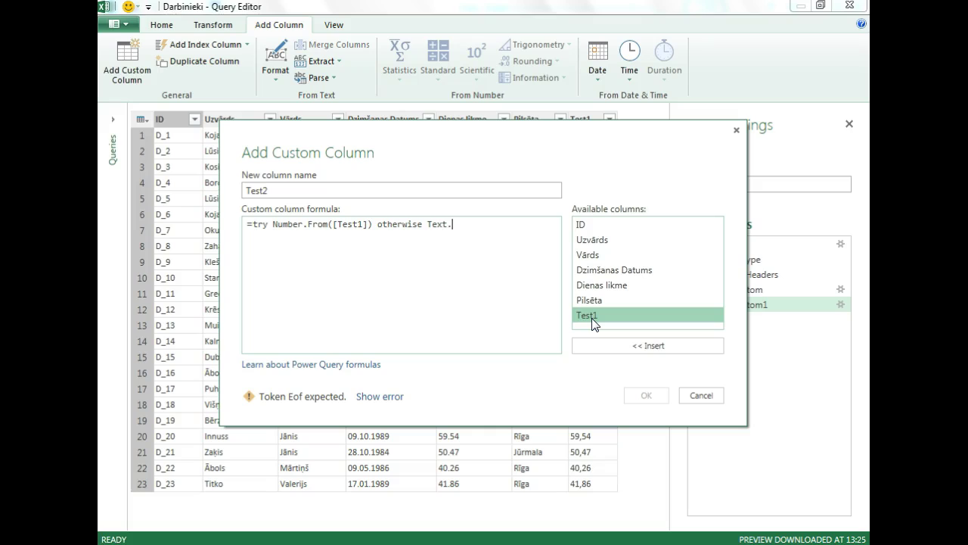
{"action": "type", "text": "Rep"}
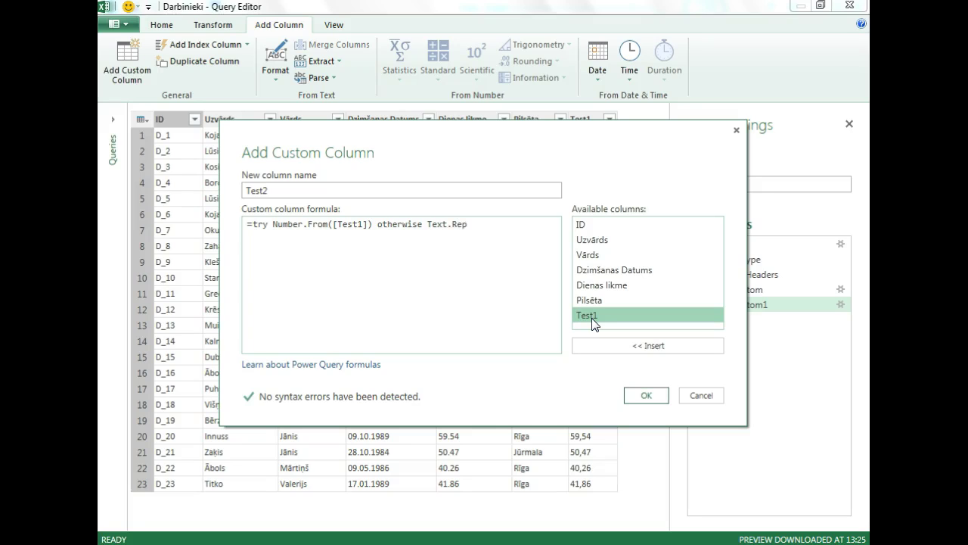
{"action": "type", "text": "lace("}
{"action": "double_click", "coordinate": [587, 315]}
{"action": "type", "text": ",\",\",\""}
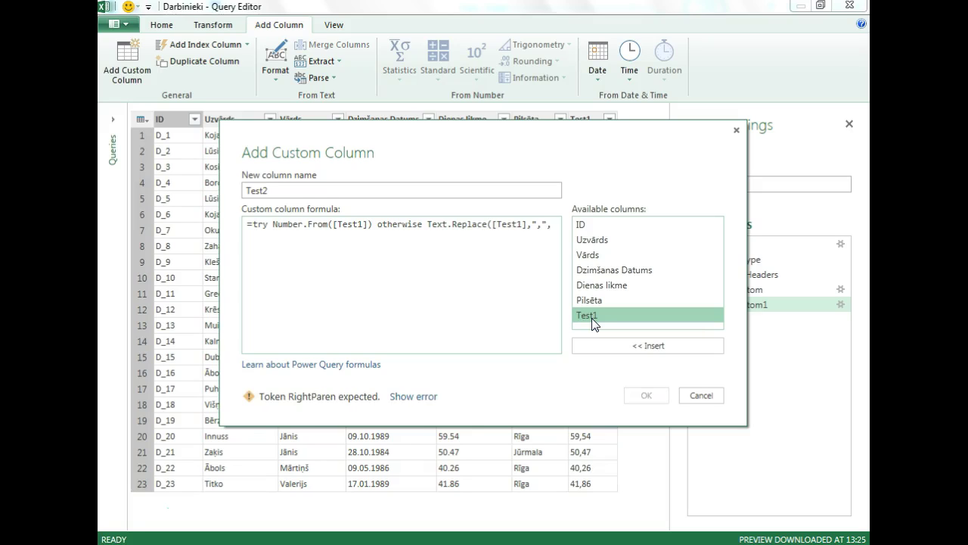
{"action": "type", "text": ".\""}
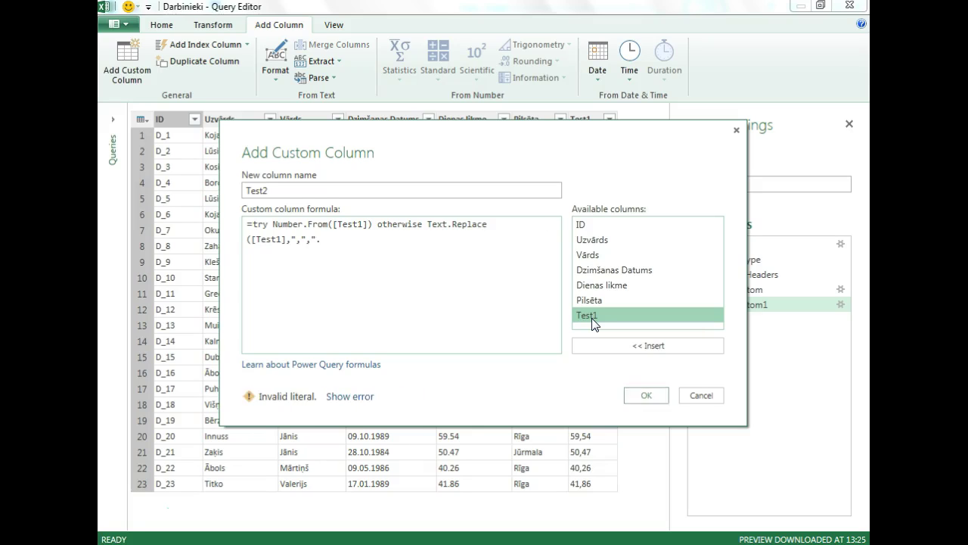
{"action": "type", "text": ")"}
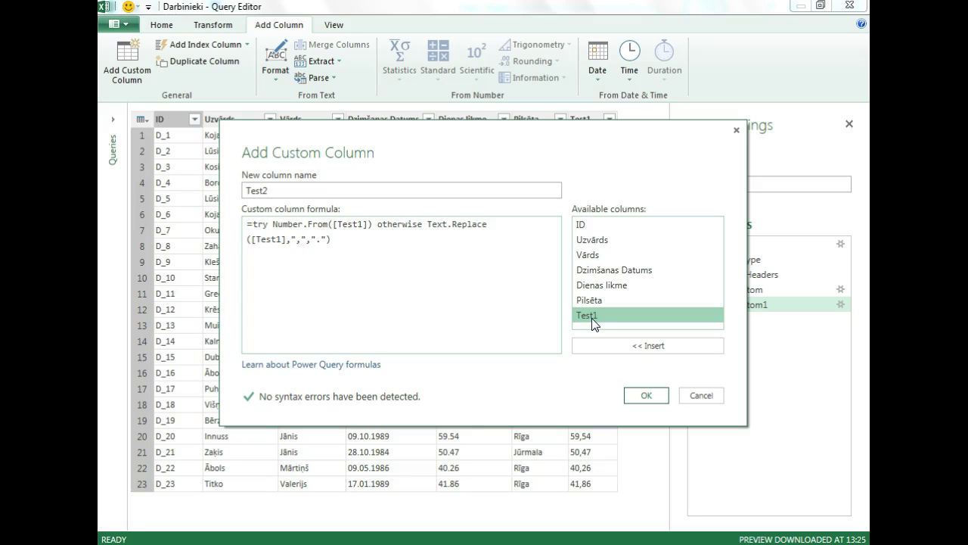
{"action": "left_click", "coordinate": [646, 396]}
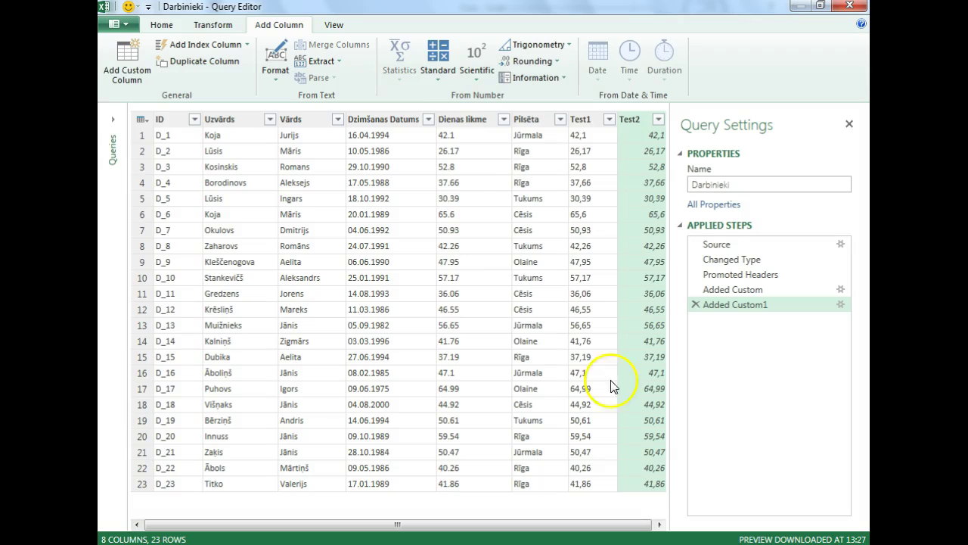
Remove the original Dienas likme column and the Test1 column from the query
{"action": "left_click", "coordinate": [467, 133]}
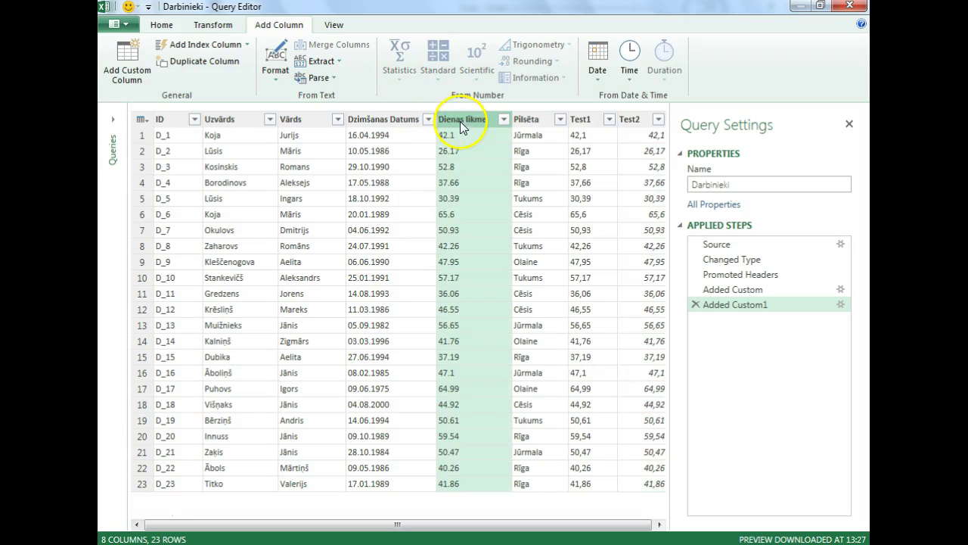
{"action": "left_click", "coordinate": [590, 119], "text": "ctrl"}
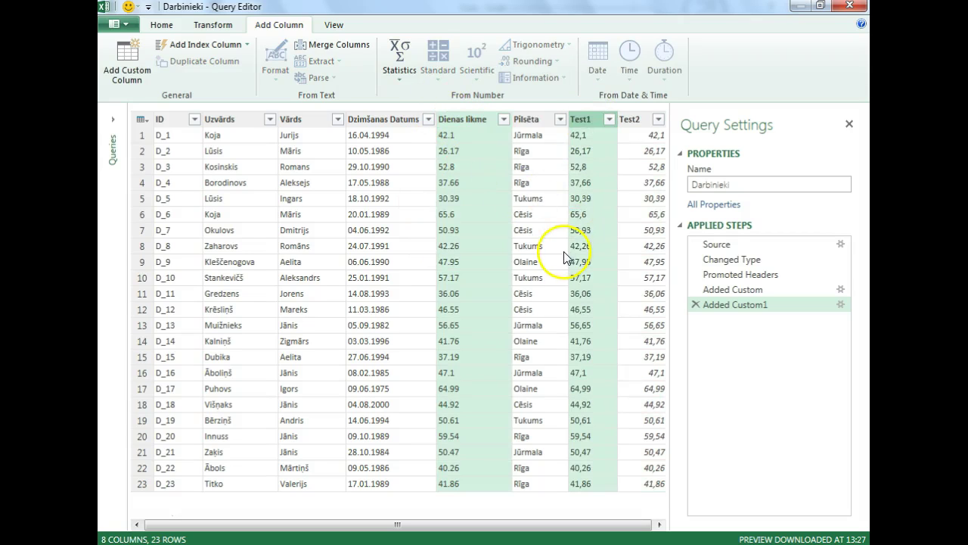
{"action": "right_click", "coordinate": [580, 122]}
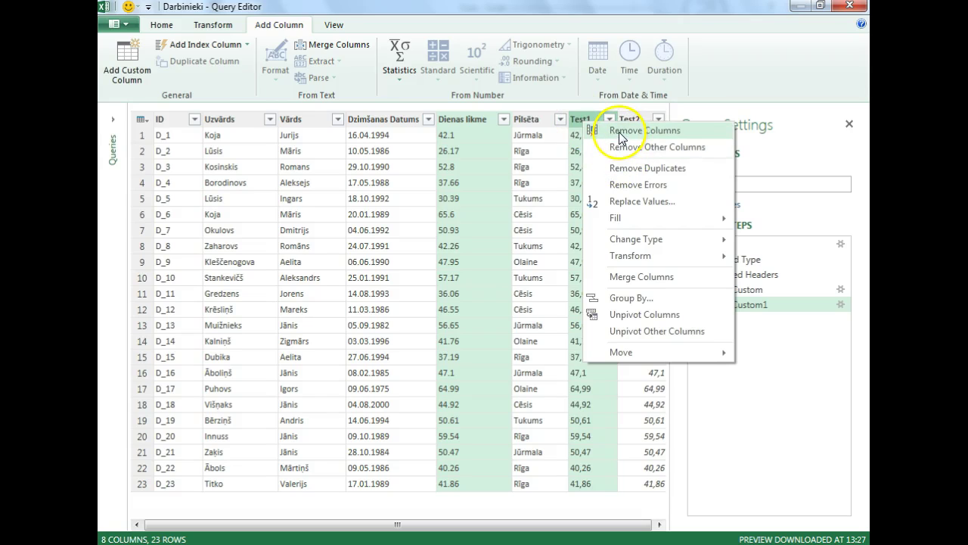
{"action": "left_click", "coordinate": [620, 135]}
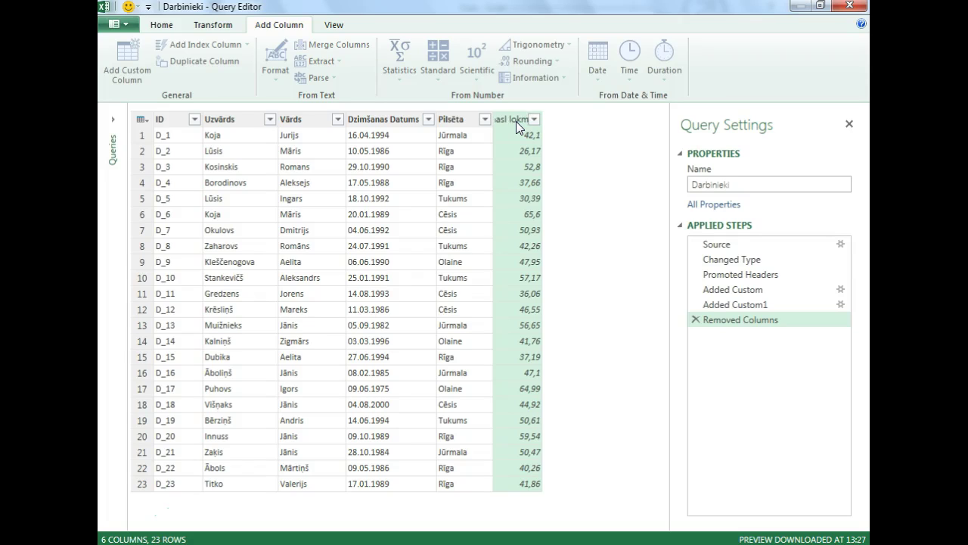
Rename the remaining Test2 column as "Dienas likme"
{"action": "key", "text": "Return"}
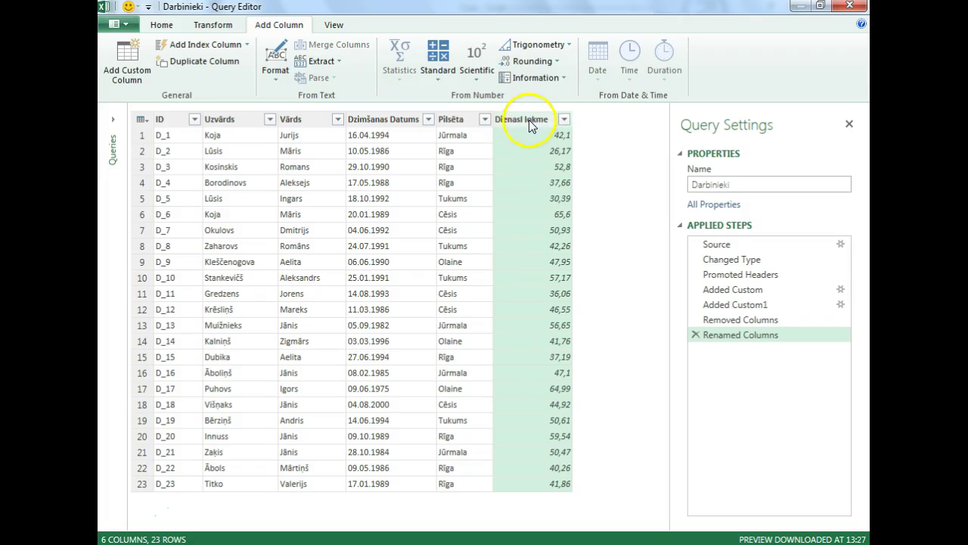
{"action": "double_click", "coordinate": [531, 121]}
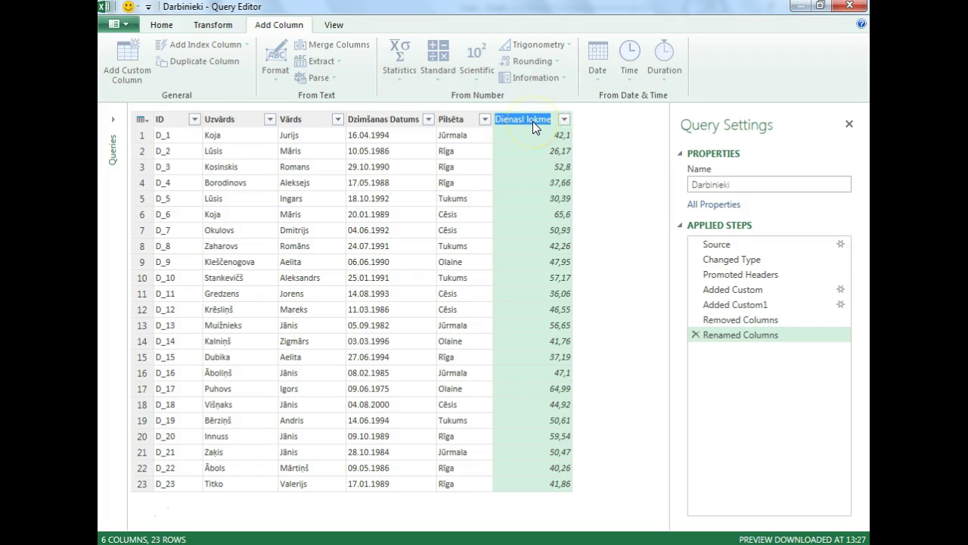
{"action": "key", "text": "Home"}
{"action": "key", "text": "Return"}
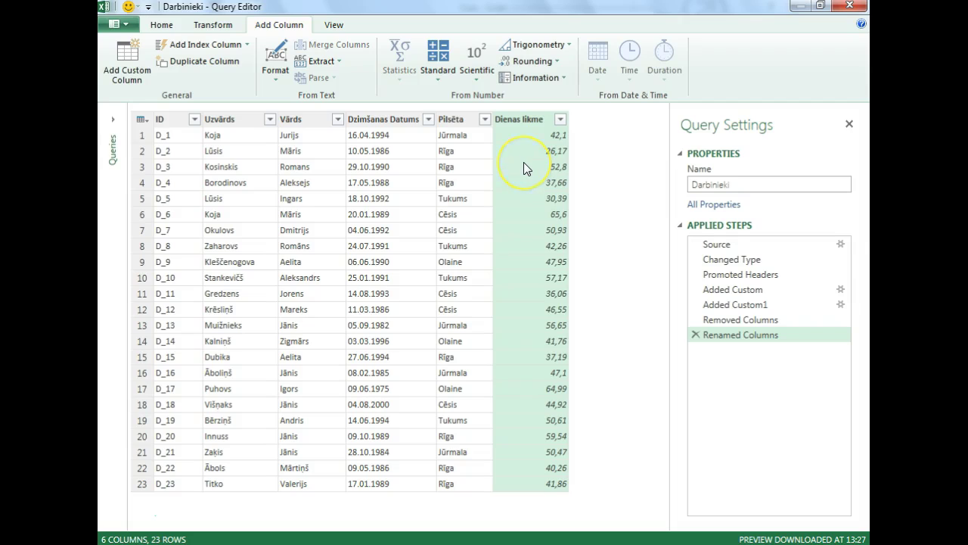